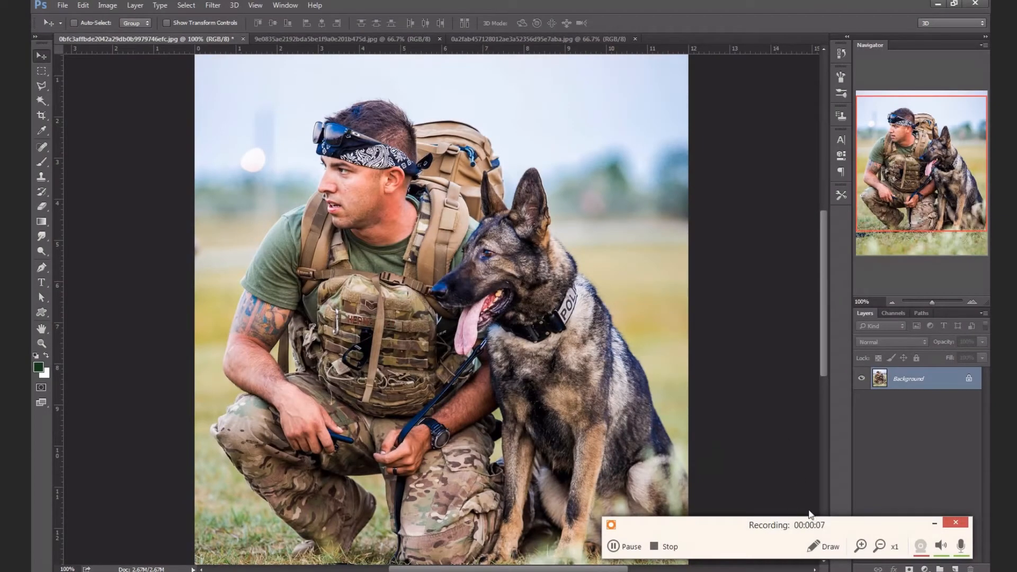
Hide the rulers and show them again around the photo of the man and dog.
left_click_drag(841, 527, 849, 538)
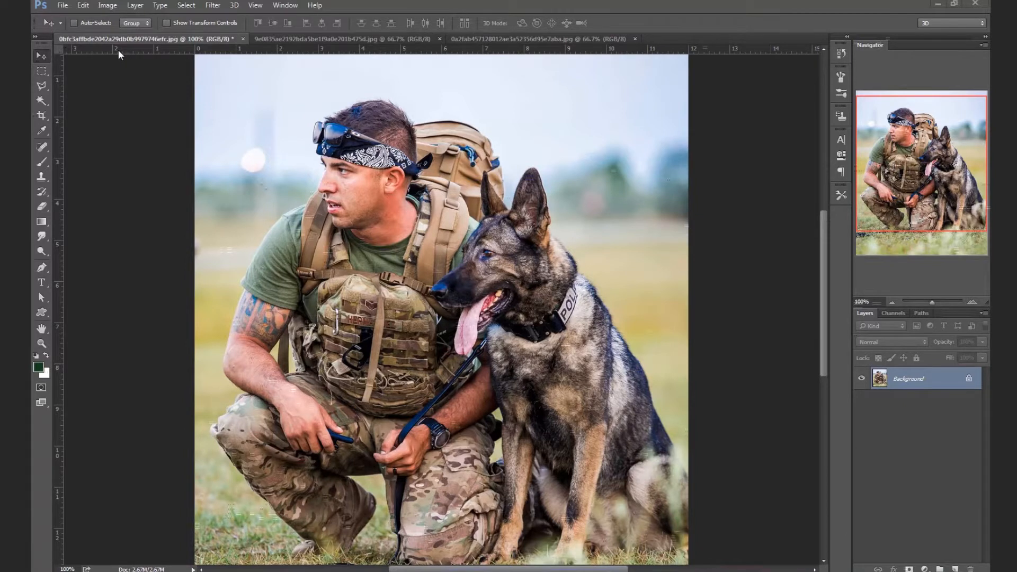
key("ctrl+r")
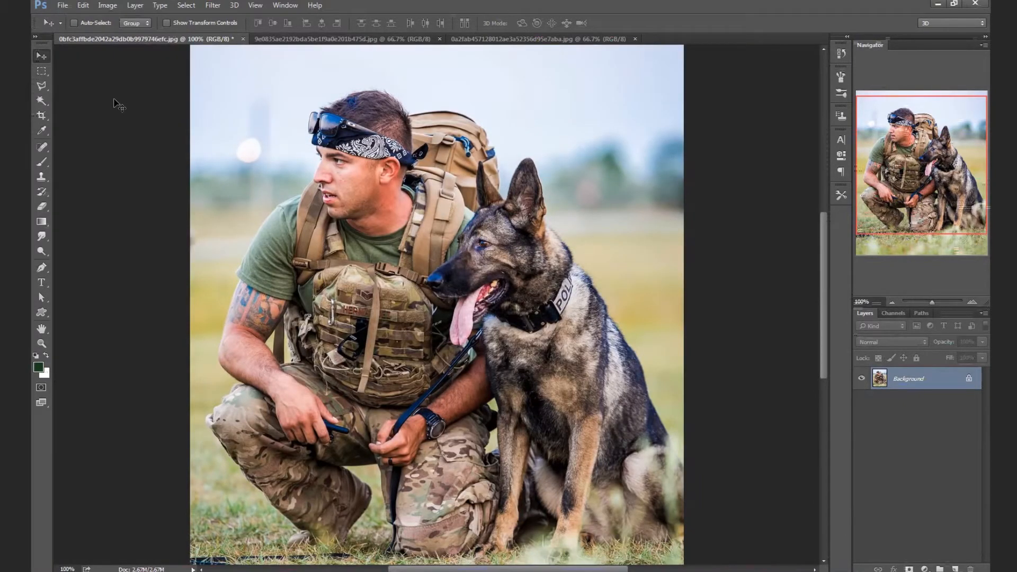
key("ctrl+r")
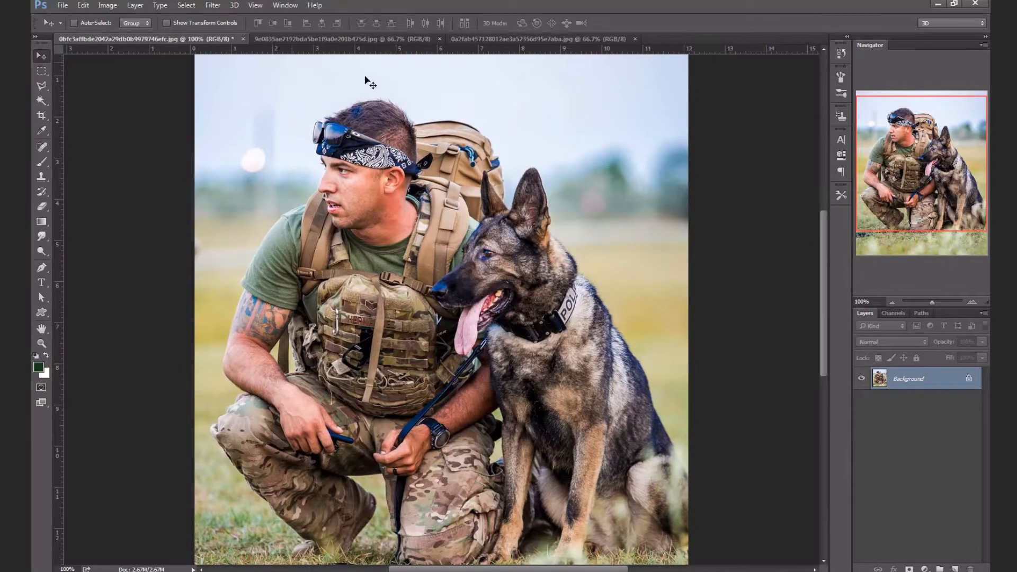
scroll(641, 204, "down", 5)
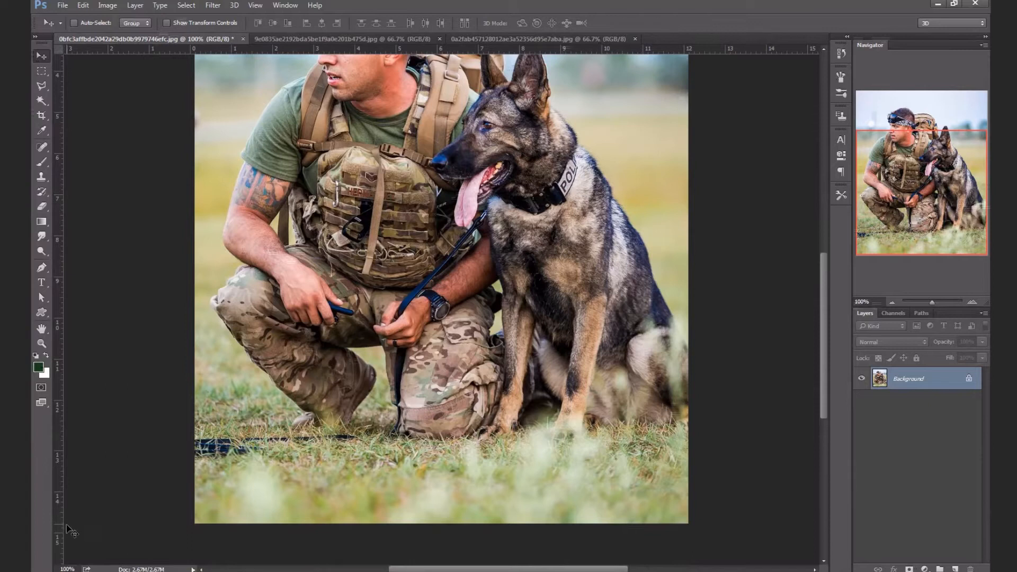
scroll(147, 365, "up", 5)
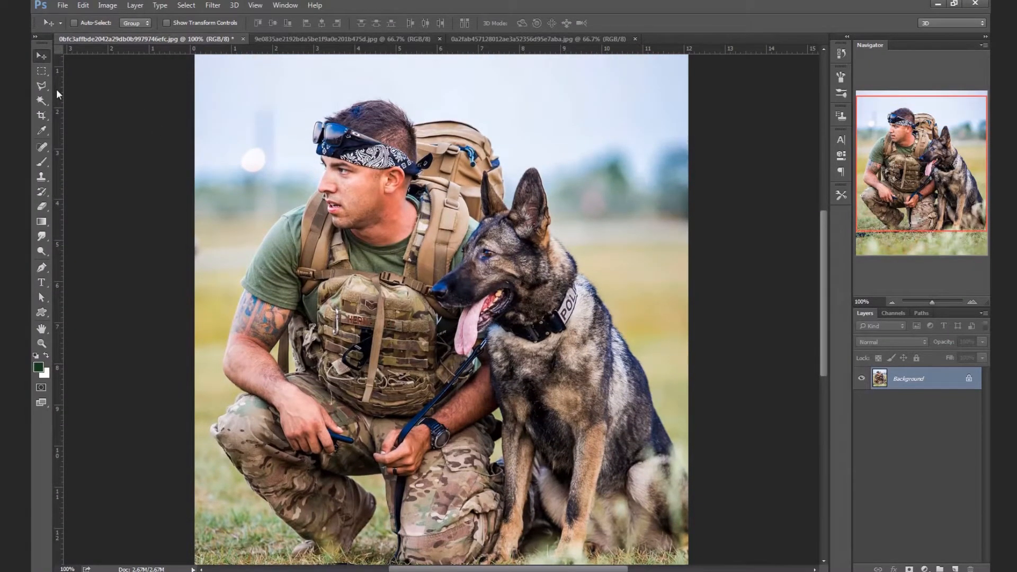
Place a vertical guide beside the man's face, change it to a horizontal guide at his chin, and hide the guides.
left_click_drag(56, 89, 311, 101)
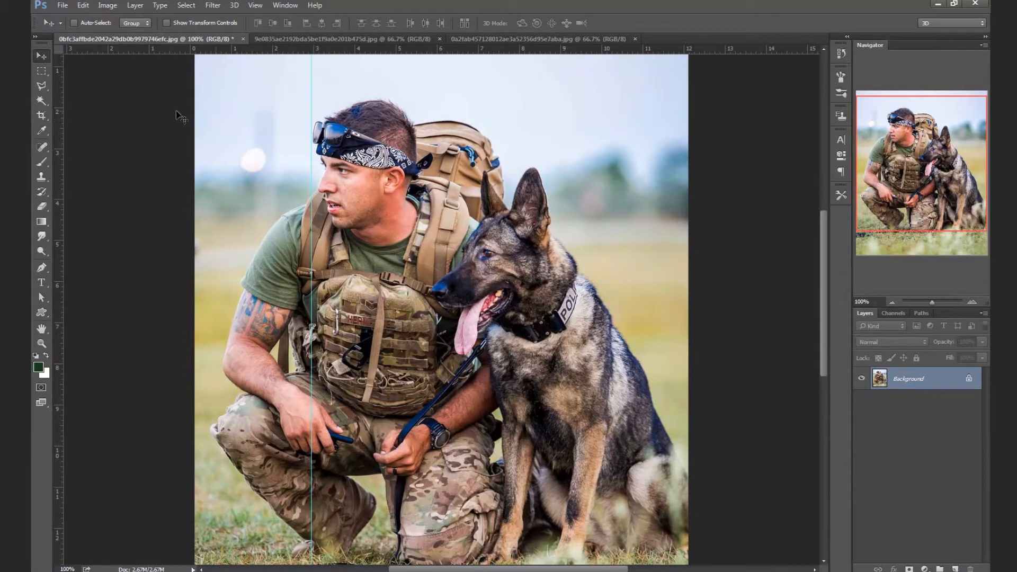
left_click_drag(56, 120, 58, 151)
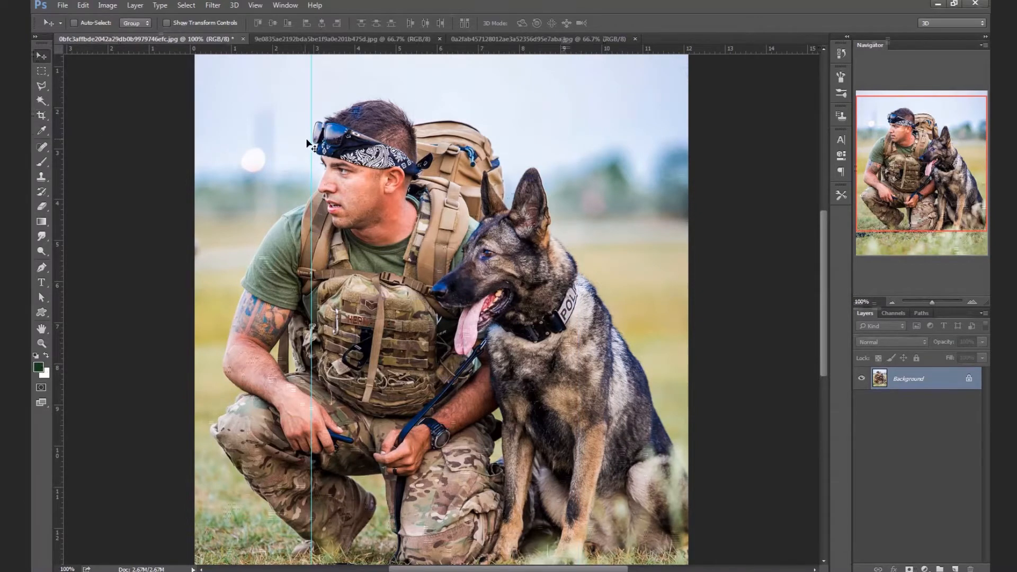
left_click_drag(311, 142, 313, 213)
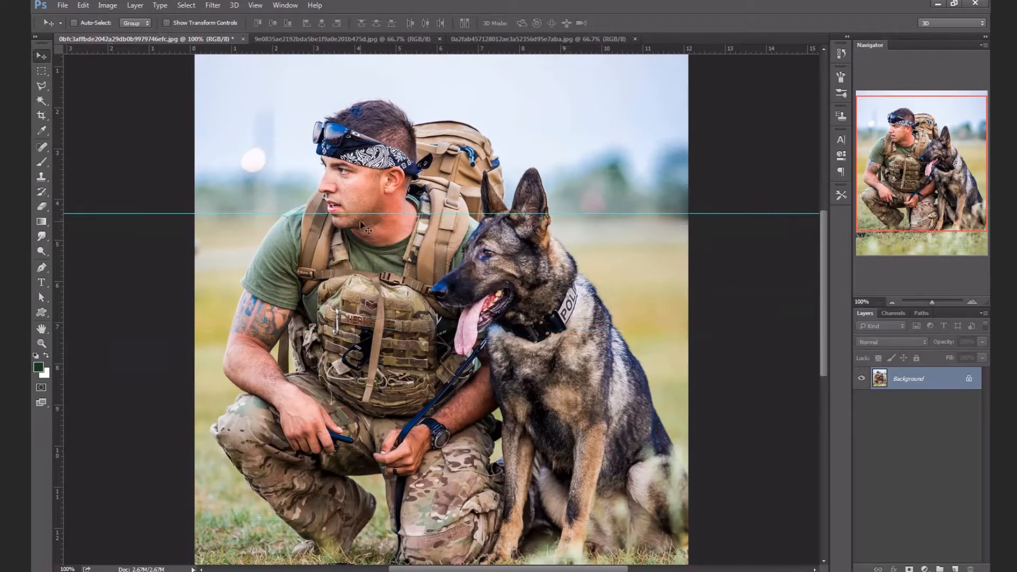
key("ctrl+;")
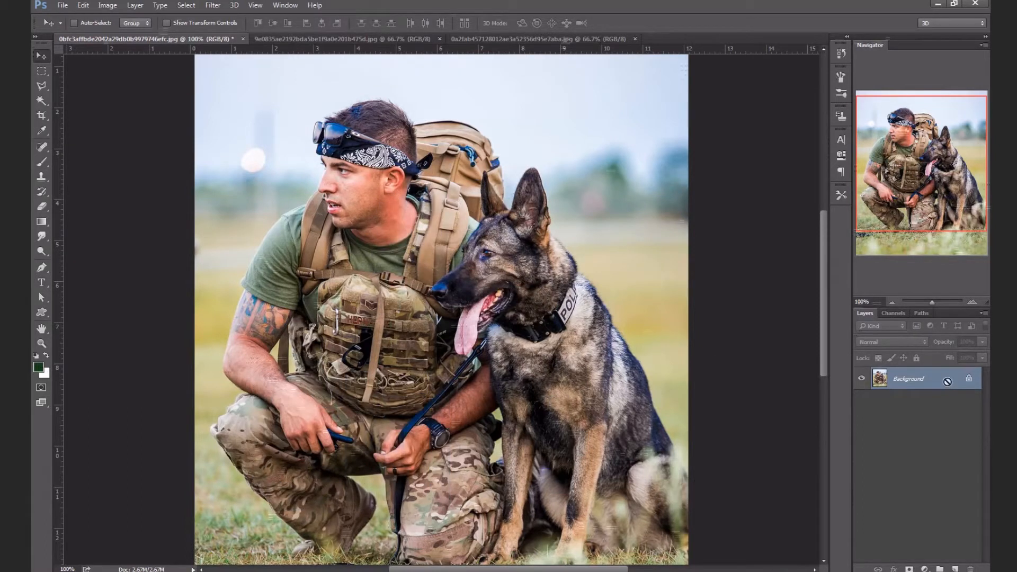
Duplicate the Background layer twice.
key("ctrl+j")
key("ctrl+j")
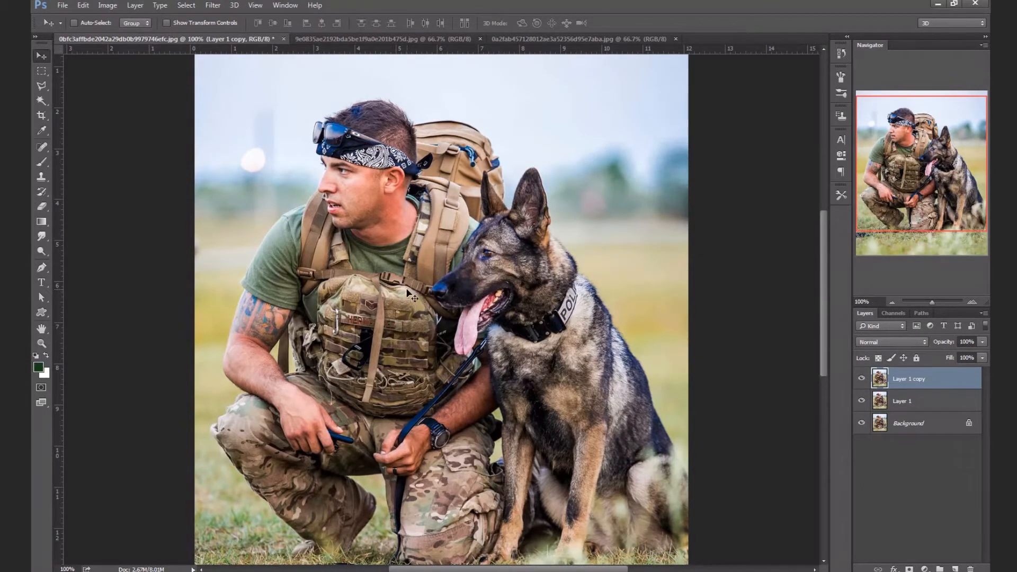
Brush dark green strokes over the man and dog on Layer 1 copy and delete that layer.
key("b")
mouse_move(493, 371)
left_mouse_down()
mouse_move(440, 281)
mouse_move(423, 191)
mouse_move(579, 203)
left_mouse_up()
left_click_drag(403, 360, 370, 307)
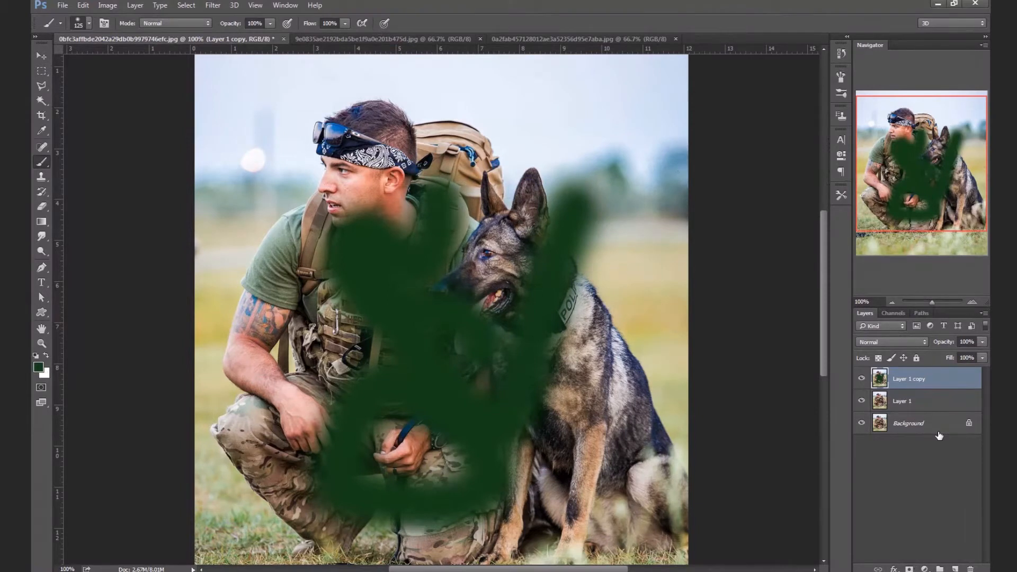
key("Delete")
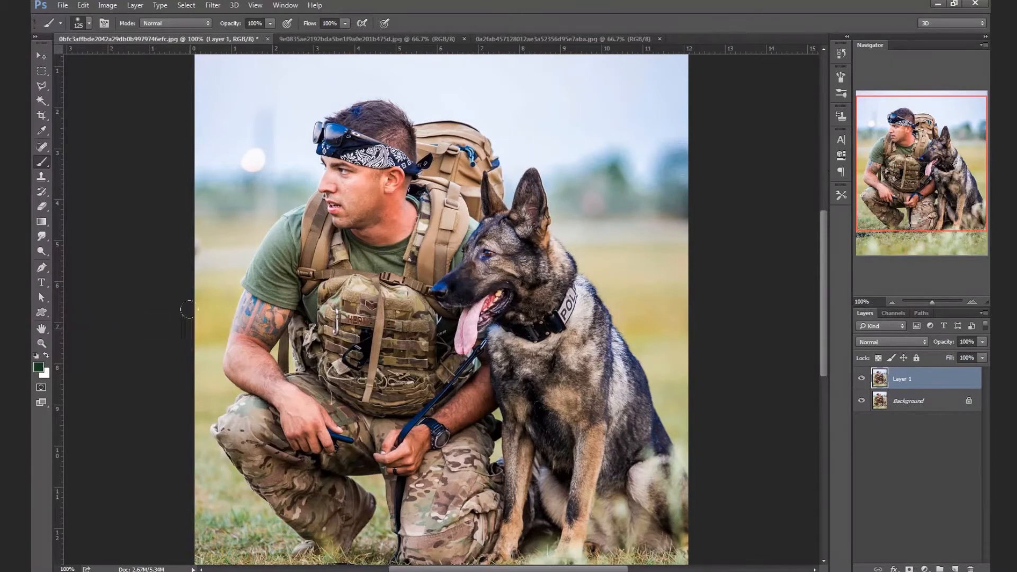
Brush a dark green stroke on Layer 1 and step back, then paint another and toggle its undo and redo.
mouse_move(294, 364)
left_mouse_down()
mouse_move(485, 376)
mouse_move(400, 141)
mouse_move(414, 172)
left_mouse_up()
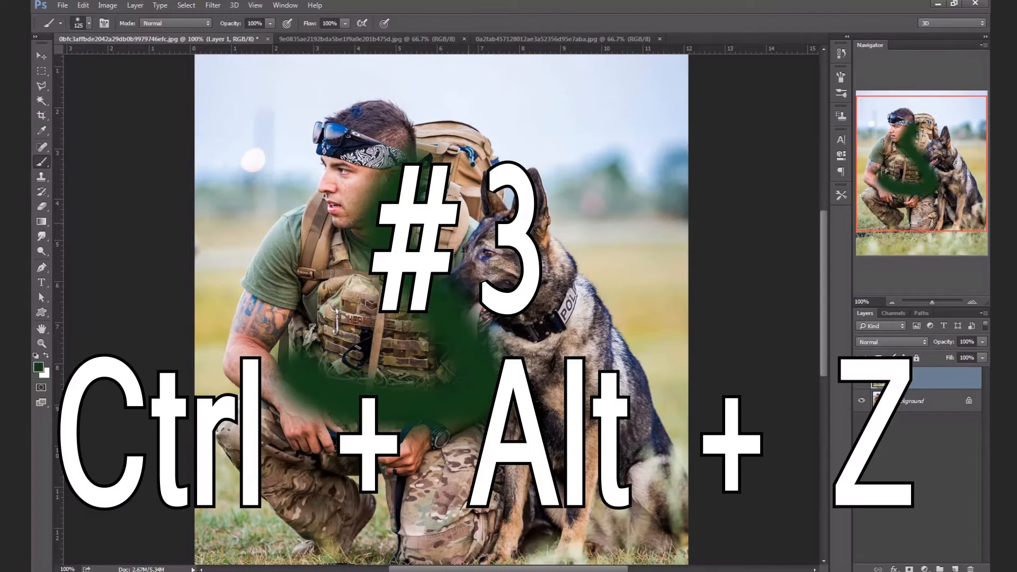
key("ctrl+alt+z")
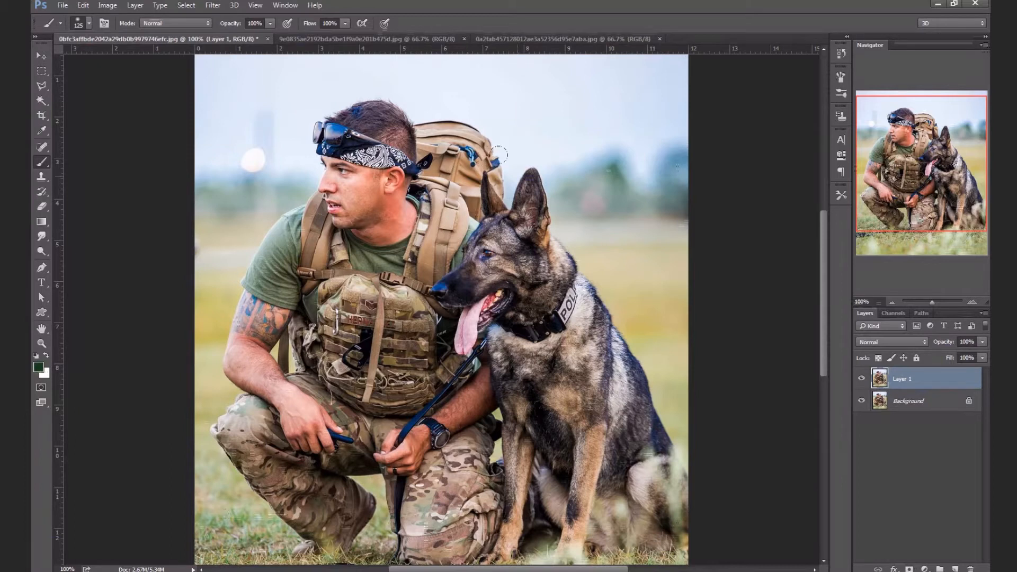
mouse_move(503, 156)
left_mouse_down()
mouse_move(466, 423)
mouse_move(418, 450)
left_mouse_up()
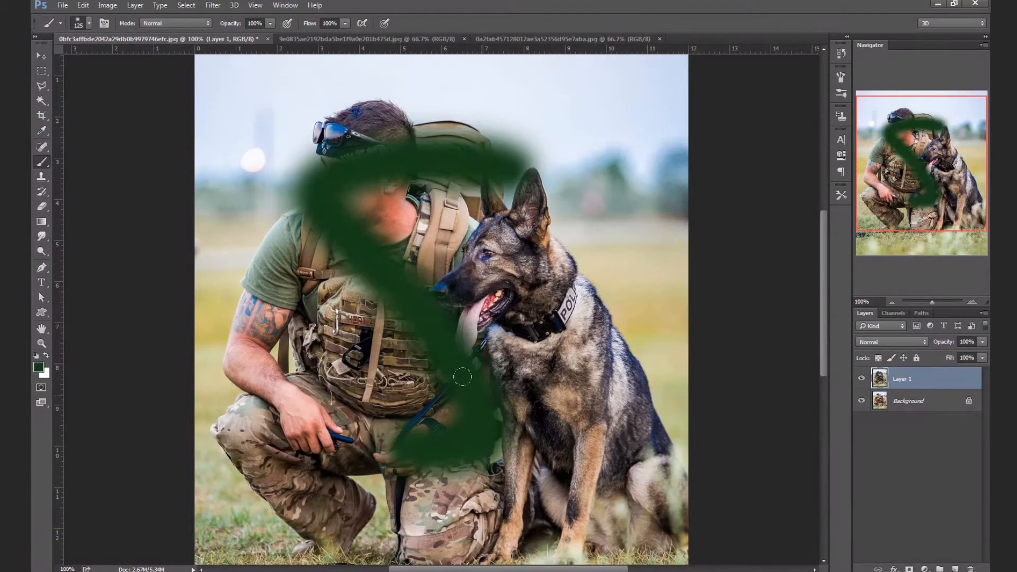
key("ctrl+z")
key("ctrl+z")
key("ctrl+z")
key("ctrl+z")
Duplicate the painted Layer 1 and merge both layers into one.
key("ctrl+j")
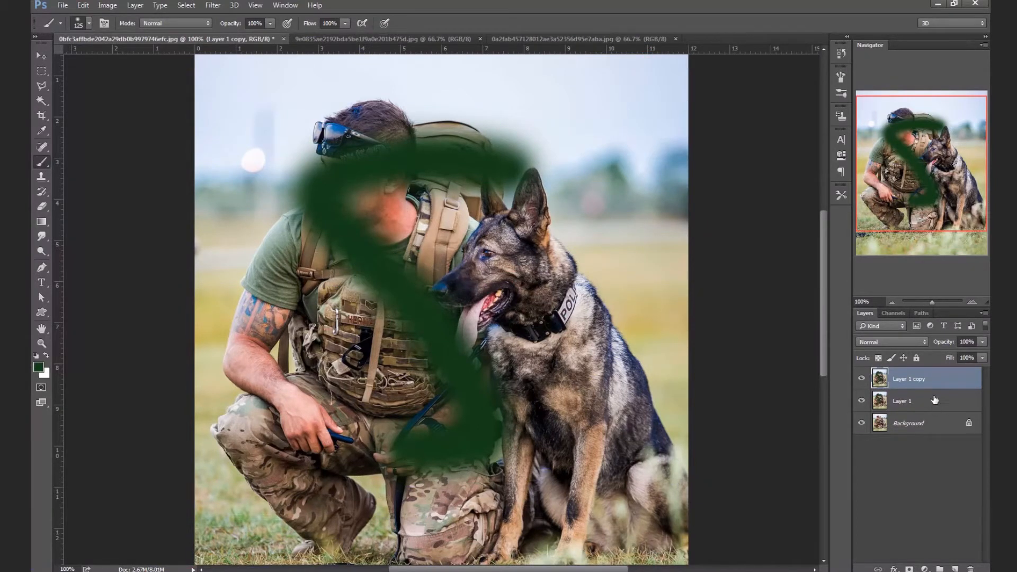
left_click(931, 400, "shift")
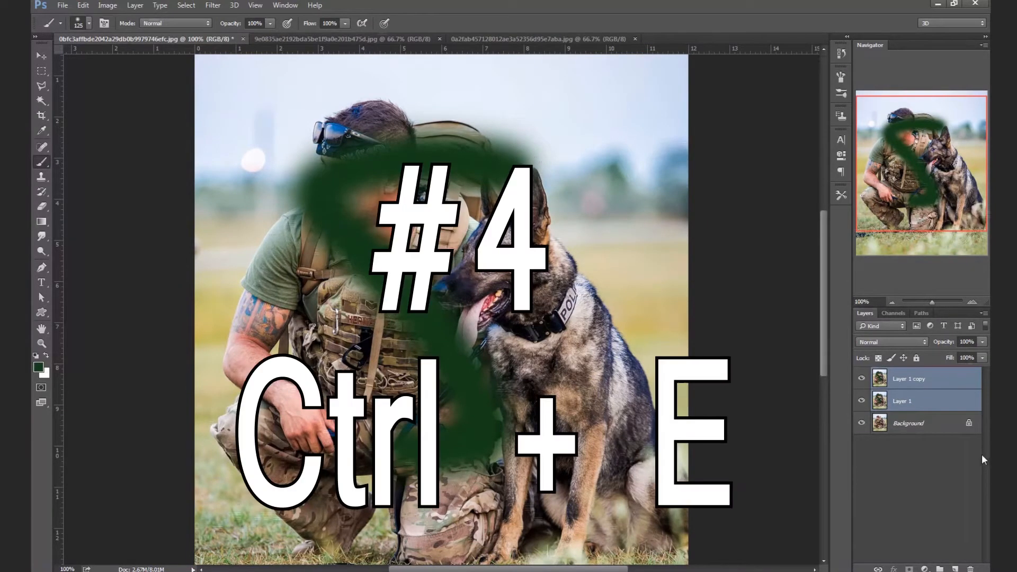
key("ctrl+e")
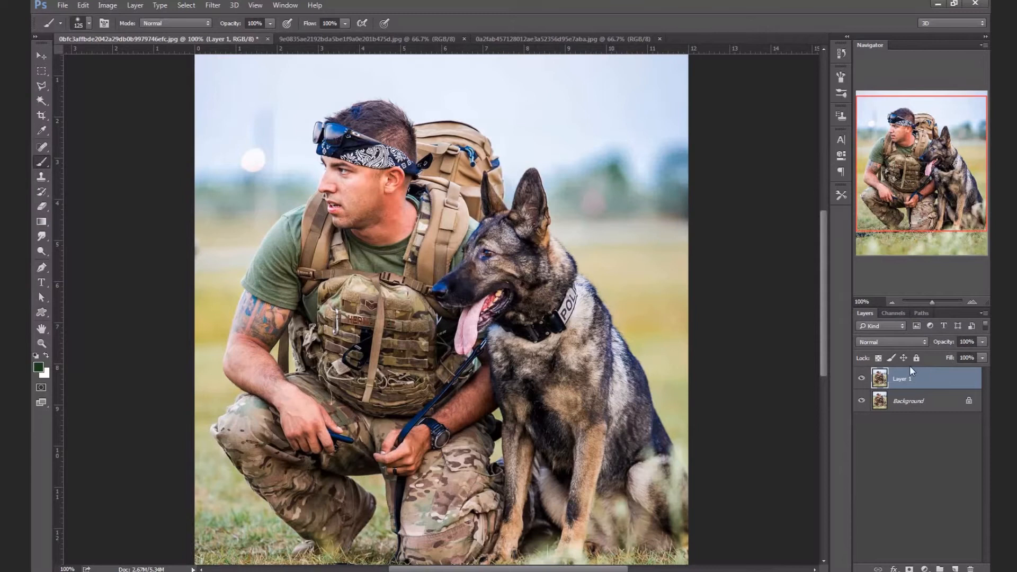
Create a new empty layer named Layer 2 with no color label, Normal mode and 100% opacity.
key("ctrl+shift+n")
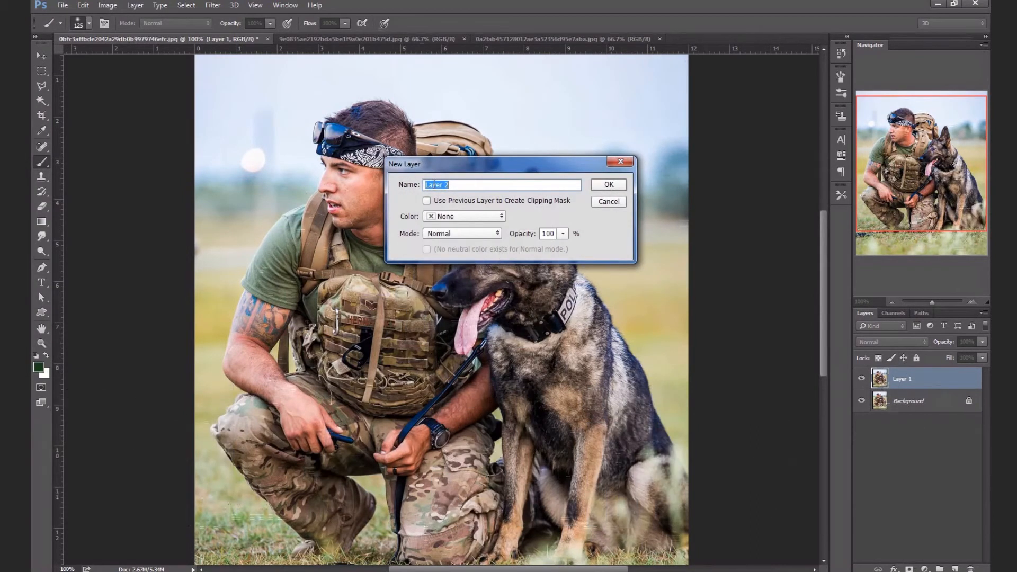
left_click(441, 238)
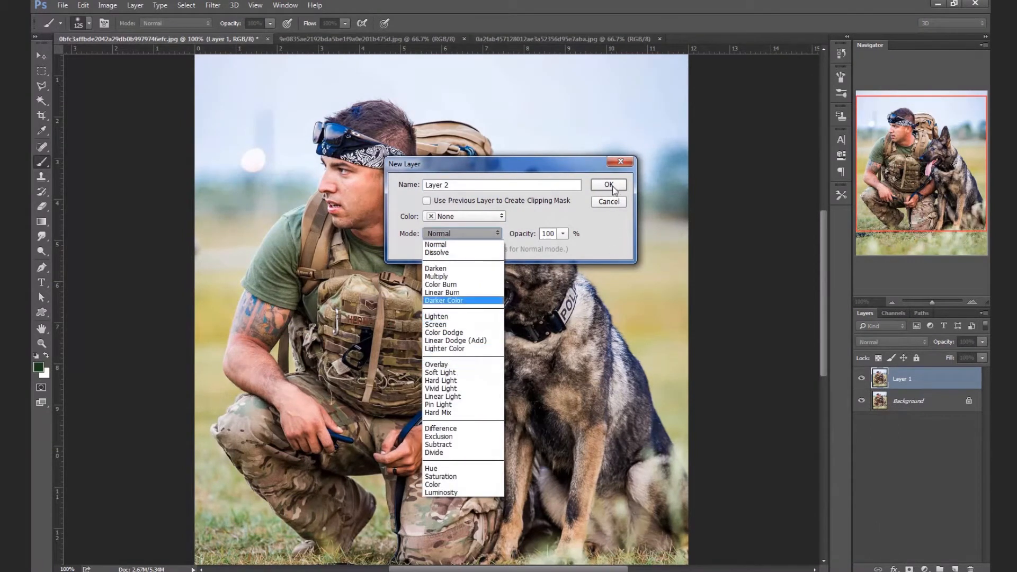
left_click(600, 228)
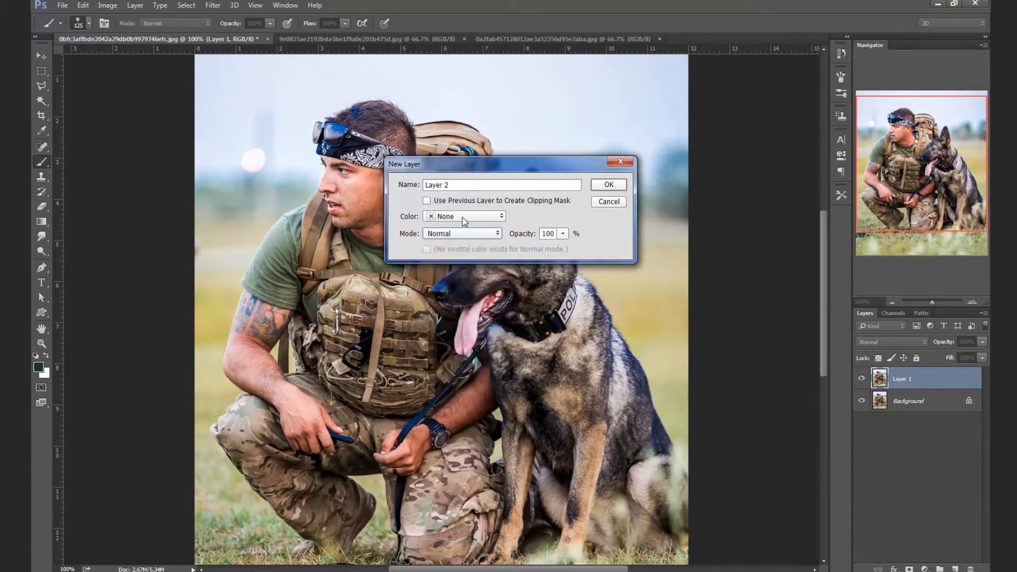
left_click(613, 188)
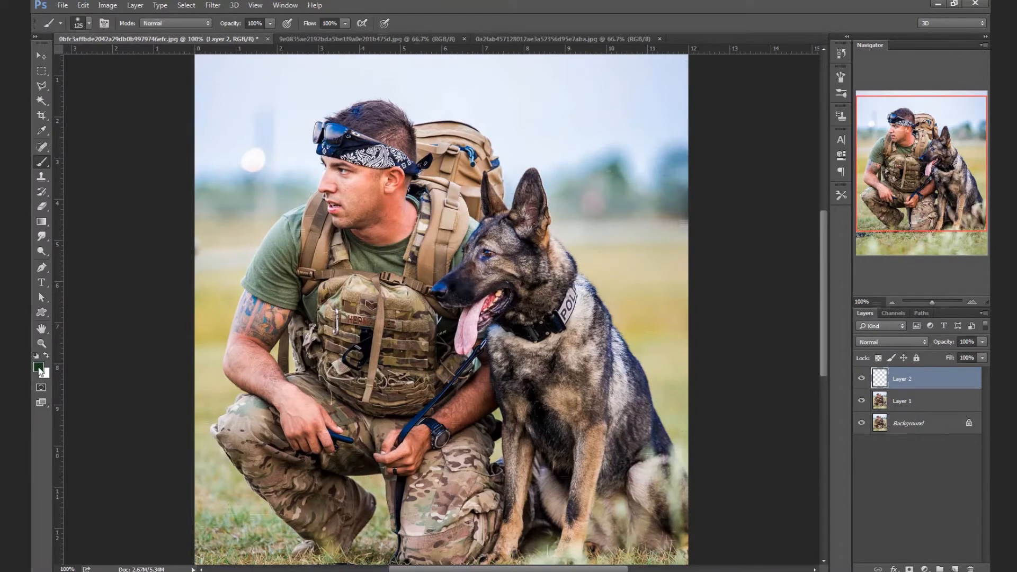
Fill Layer 2 with the white background color, the dark green foreground color, and the background color again.
key("ctrl+BackSpace")
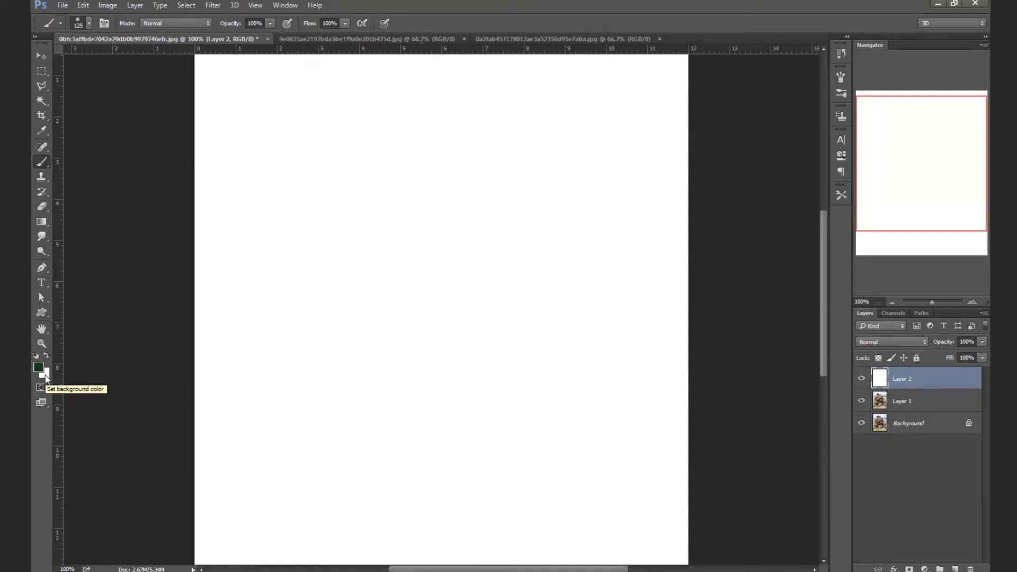
key("alt+BackSpace")
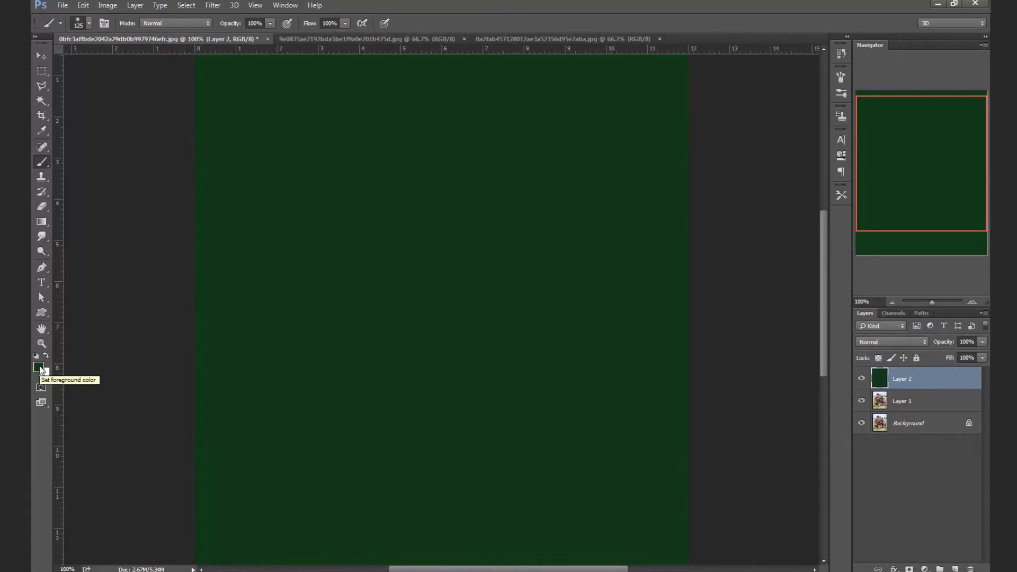
key("ctrl+BackSpace")
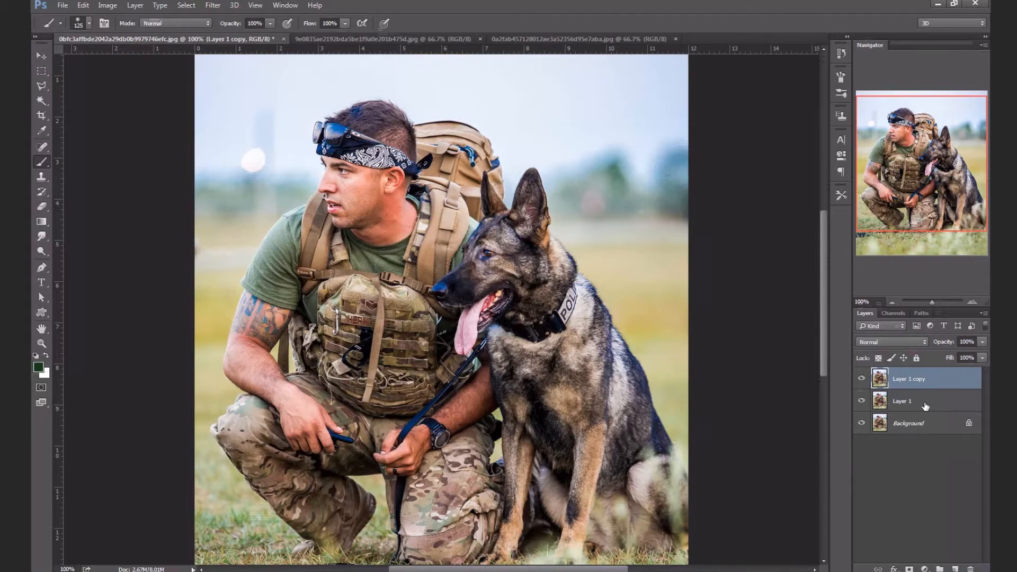
Duplicate Layer 1 copy five times.
key("ctrl+j")
key("ctrl+j")
key("ctrl+j")
key("ctrl+j")
key("ctrl+j")
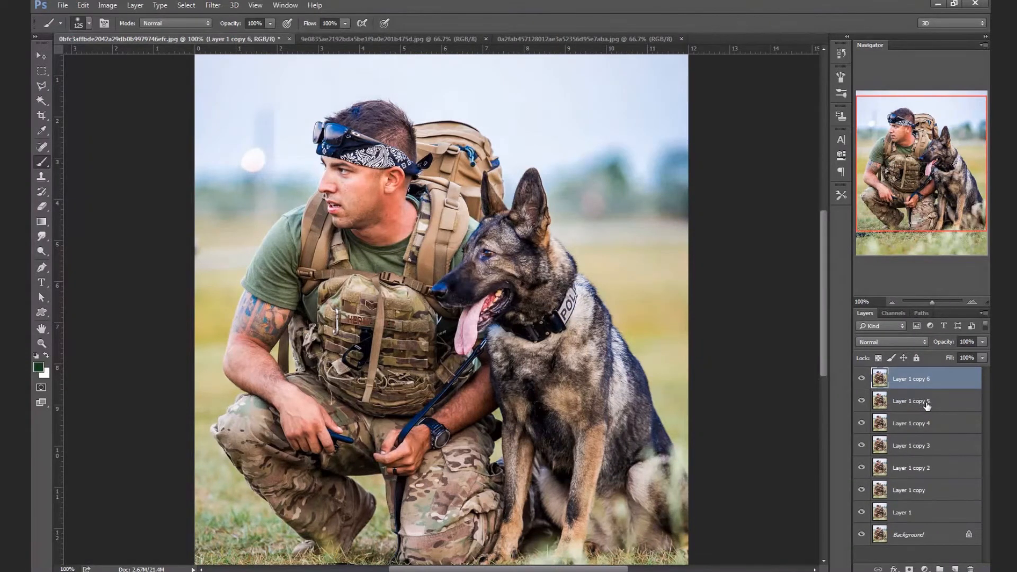
Group Layer 1 and all of its copies above the Background, and expand the group.
left_click(929, 512, "shift")
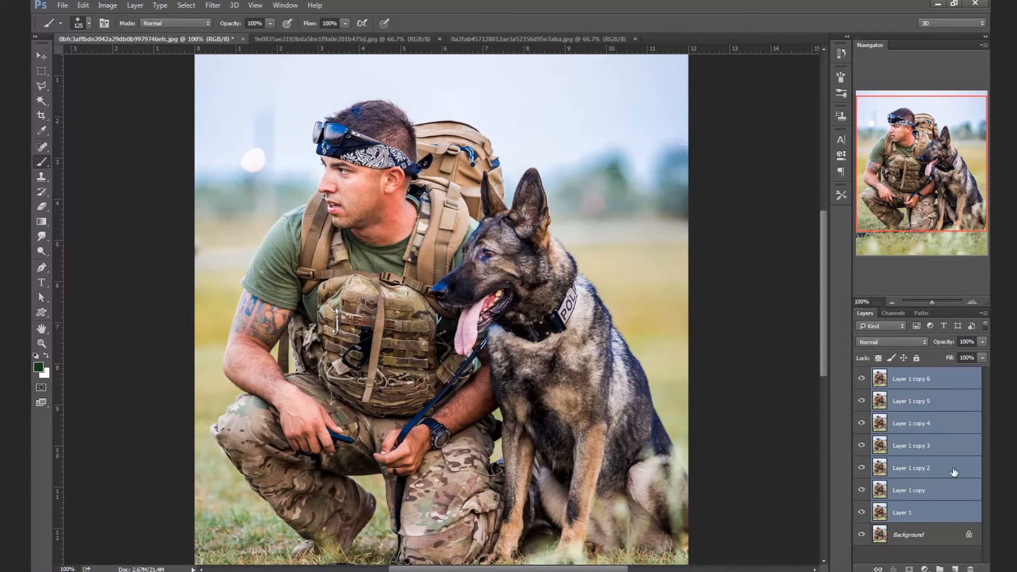
key("ctrl+g")
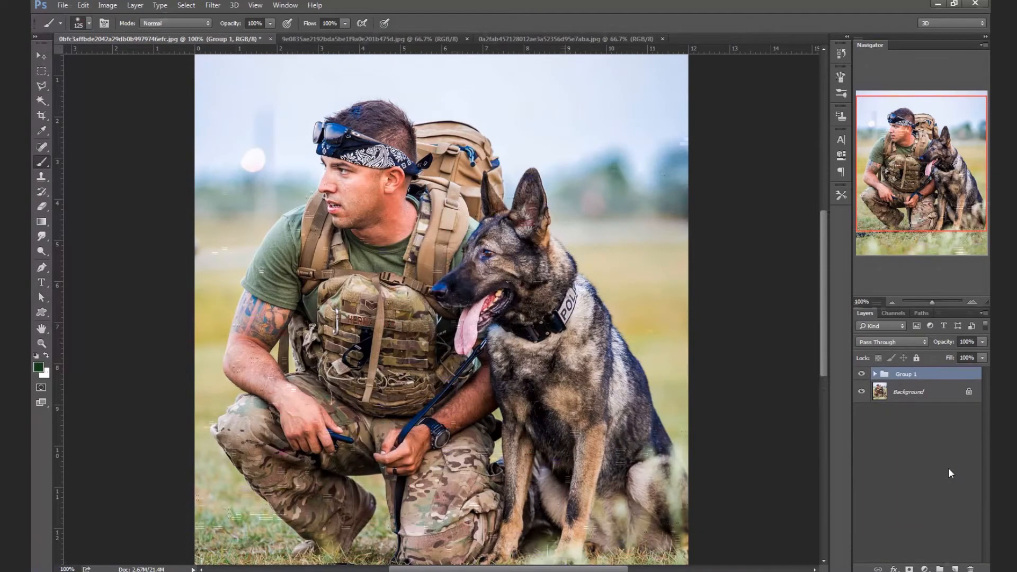
left_click(874, 373)
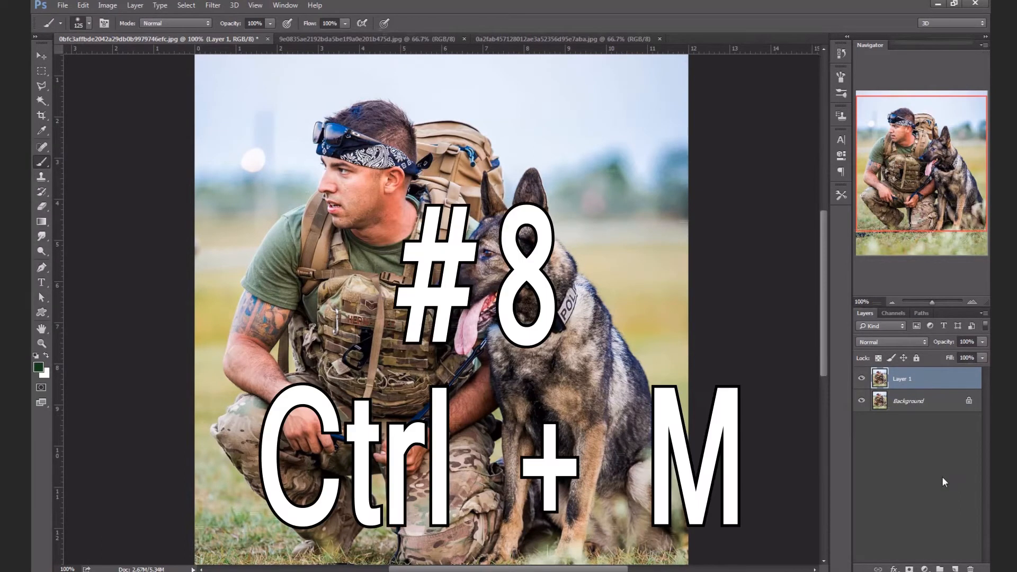
Apply Curves to Layer 1 with points at input 224, output 230 and input 21, output 12, comparing with the preview off.
key("ctrl+m")
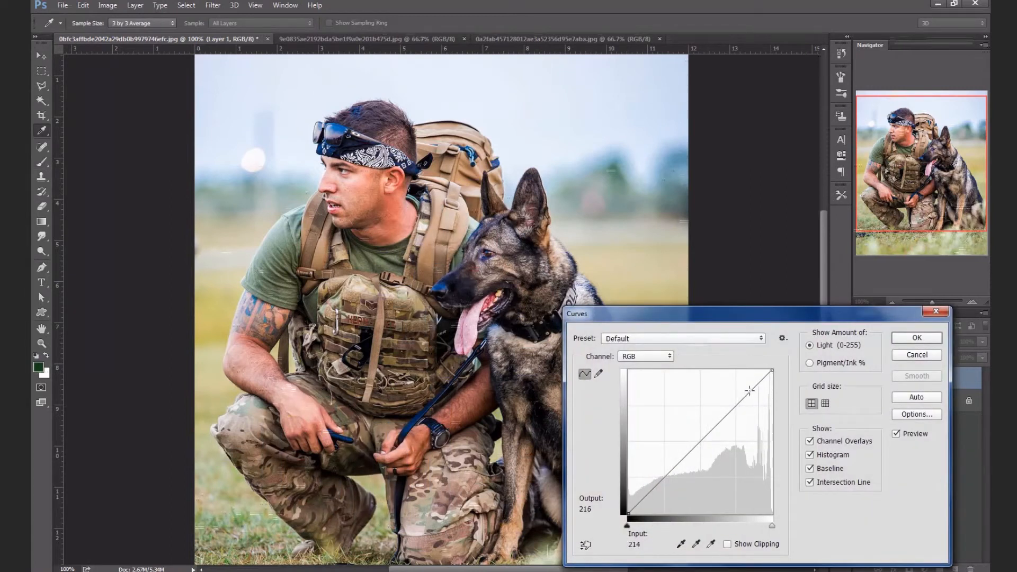
left_click_drag(751, 390, 754, 383)
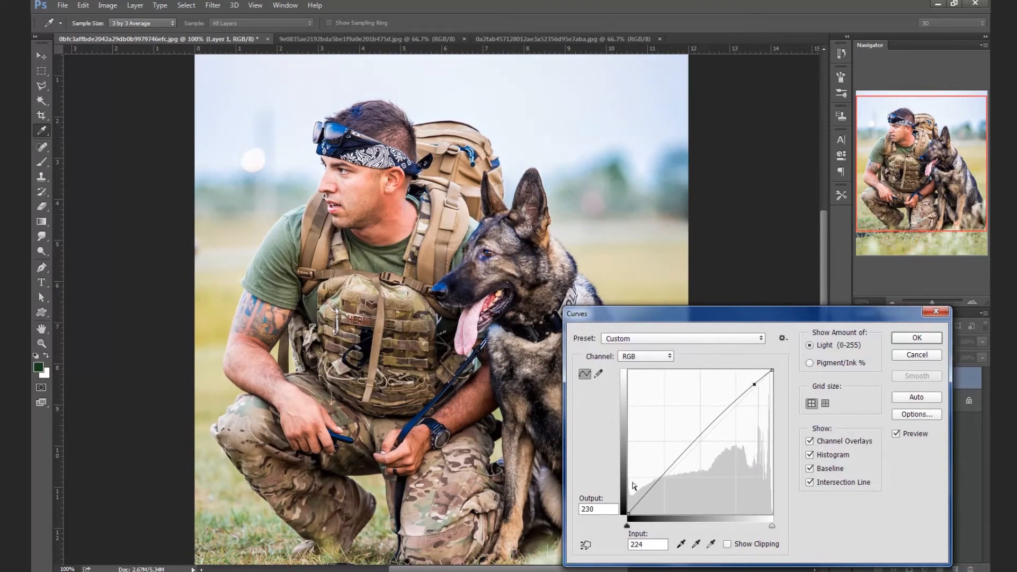
left_click_drag(642, 502, 641, 507)
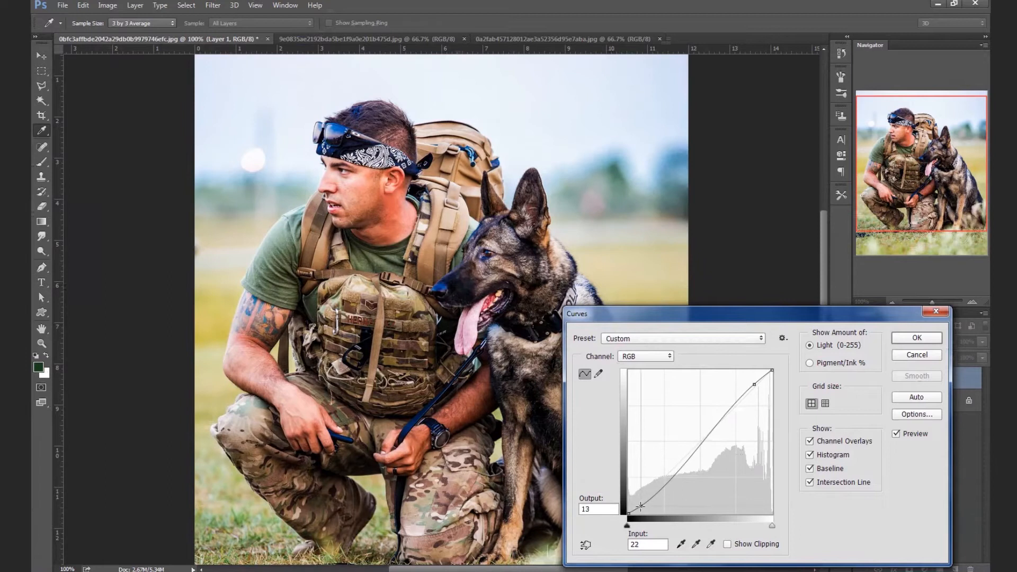
left_click(896, 434)
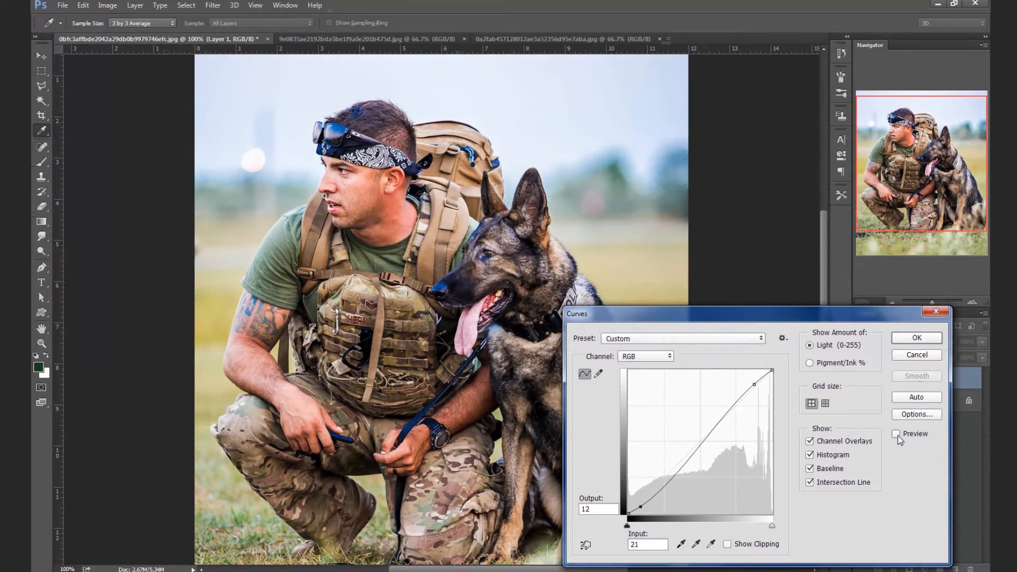
left_click(896, 434)
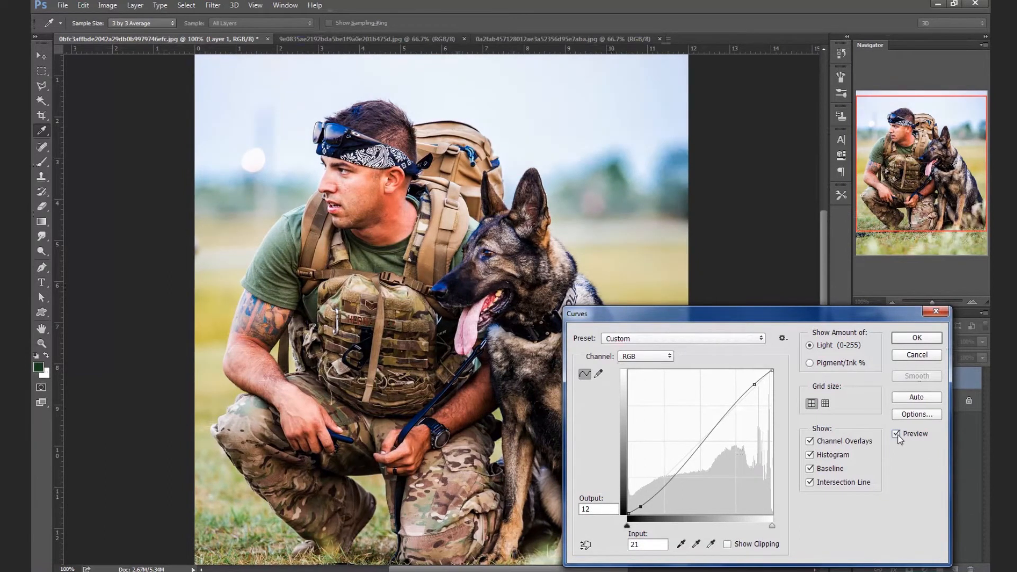
left_click(917, 341)
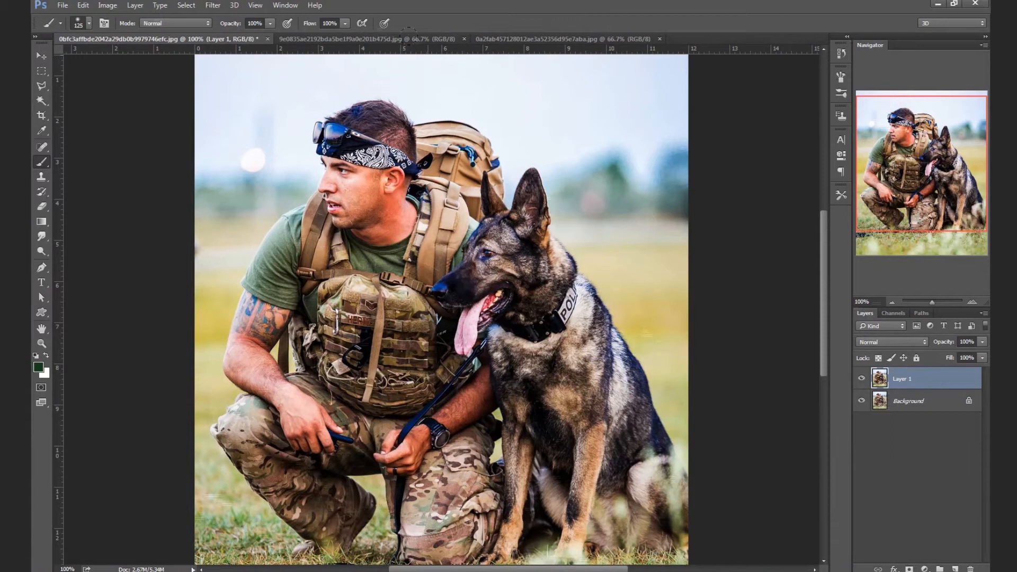
Switch to the open silhouetted dog and helicopter photos in turn, and return to the photo of the man and dog.
left_click(407, 38)
left_click(523, 40)
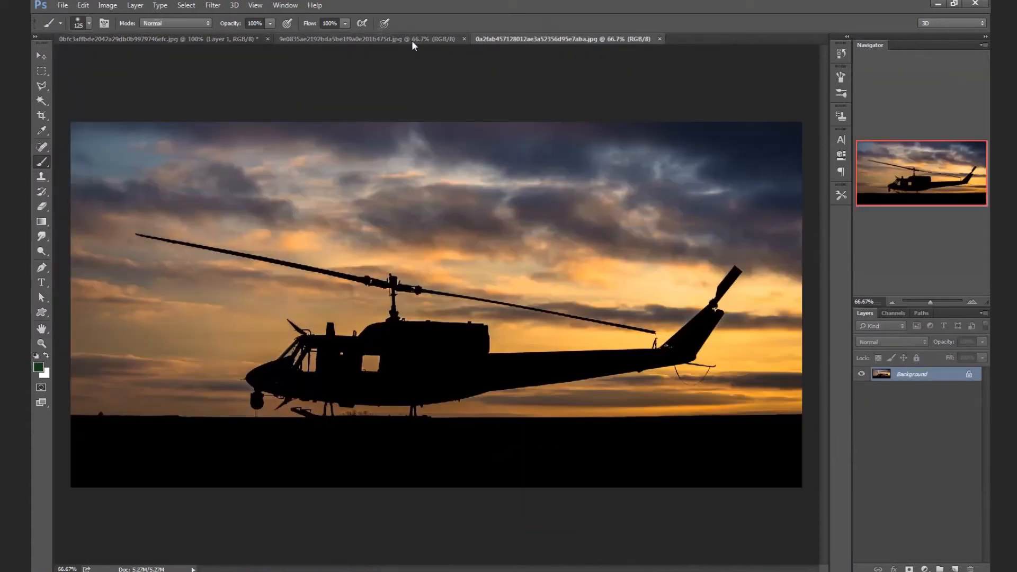
left_click(412, 42)
left_click(179, 37)
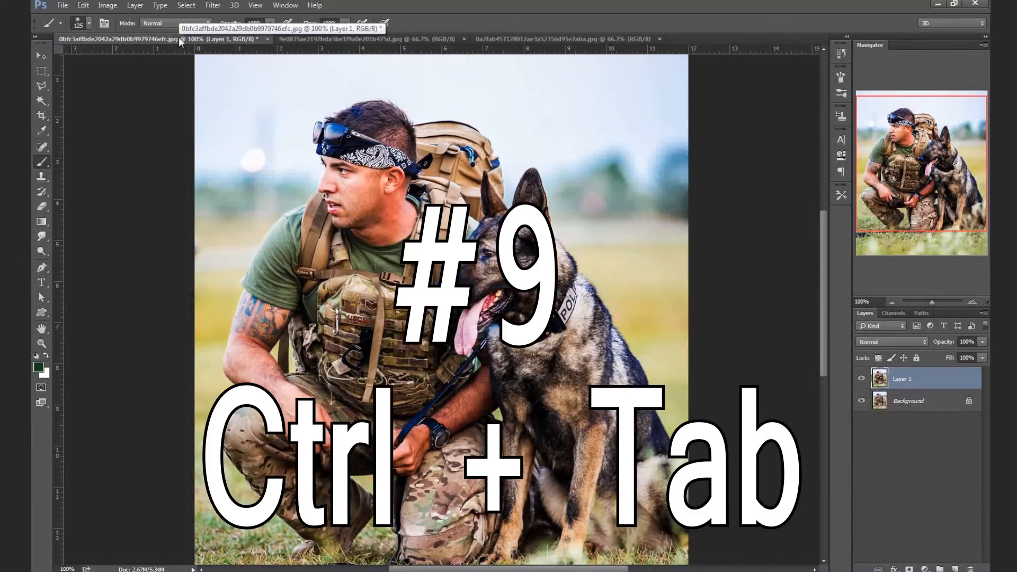
Cycle twice through all three open documents in order, ending on the photo of the man and dog.
key("ctrl+Tab")
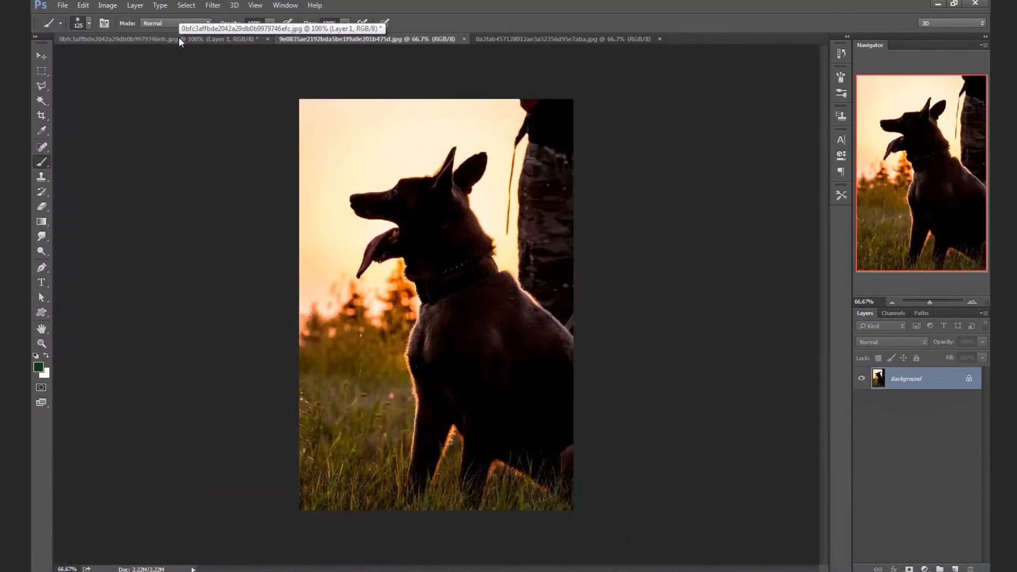
key("ctrl+Tab")
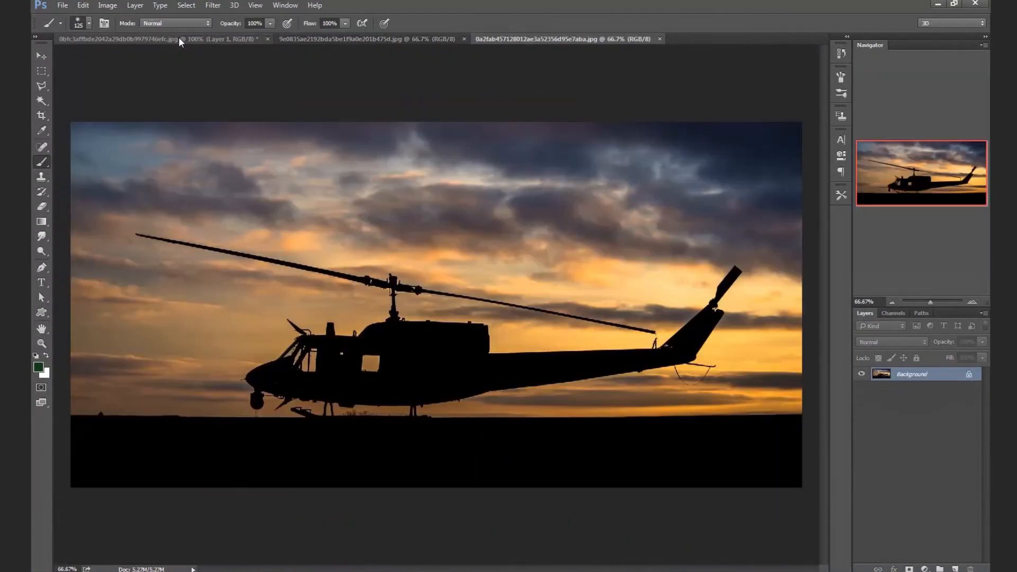
key("ctrl+Tab")
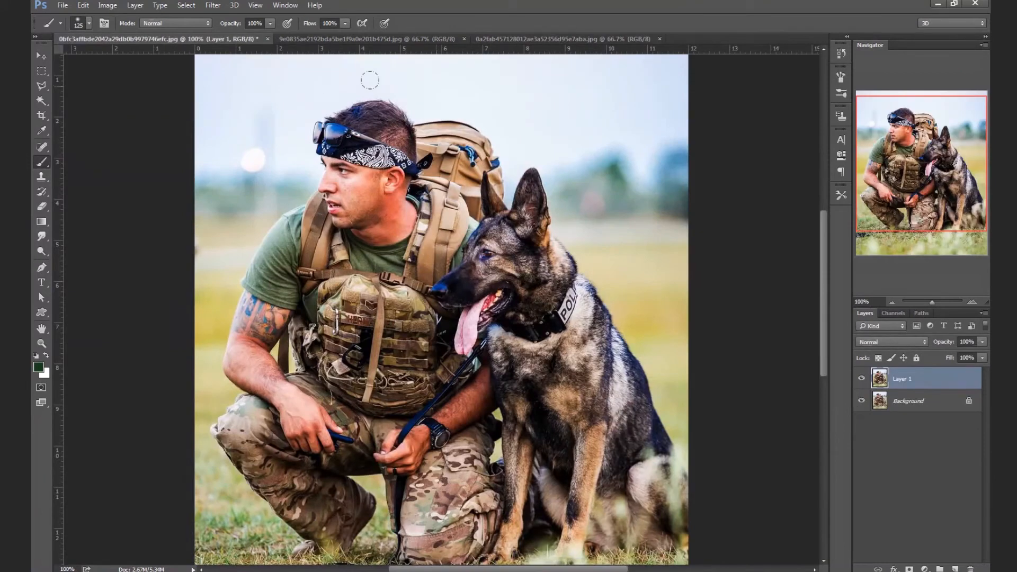
key("ctrl+Tab")
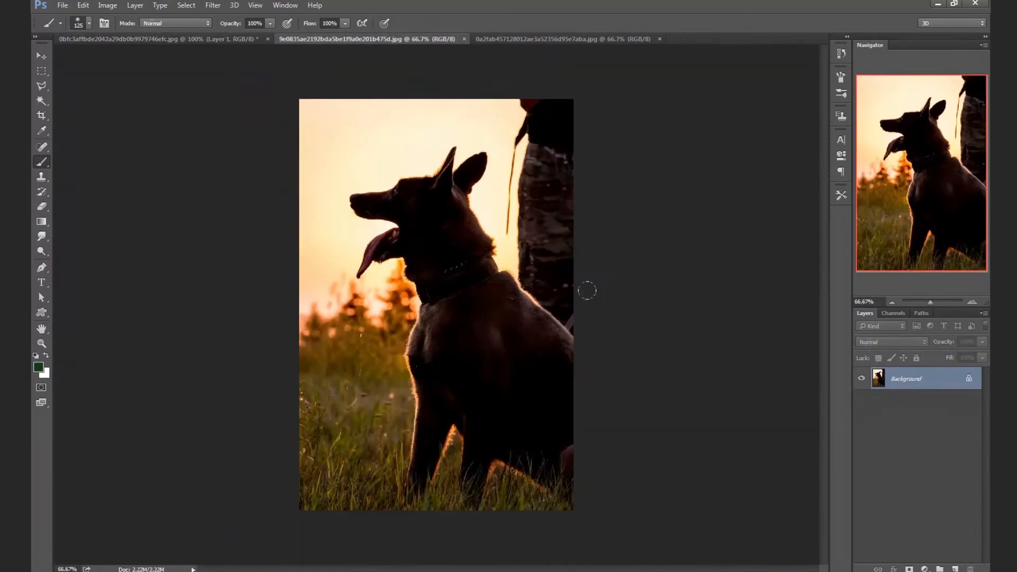
key("ctrl+Tab")
key("ctrl+Tab")
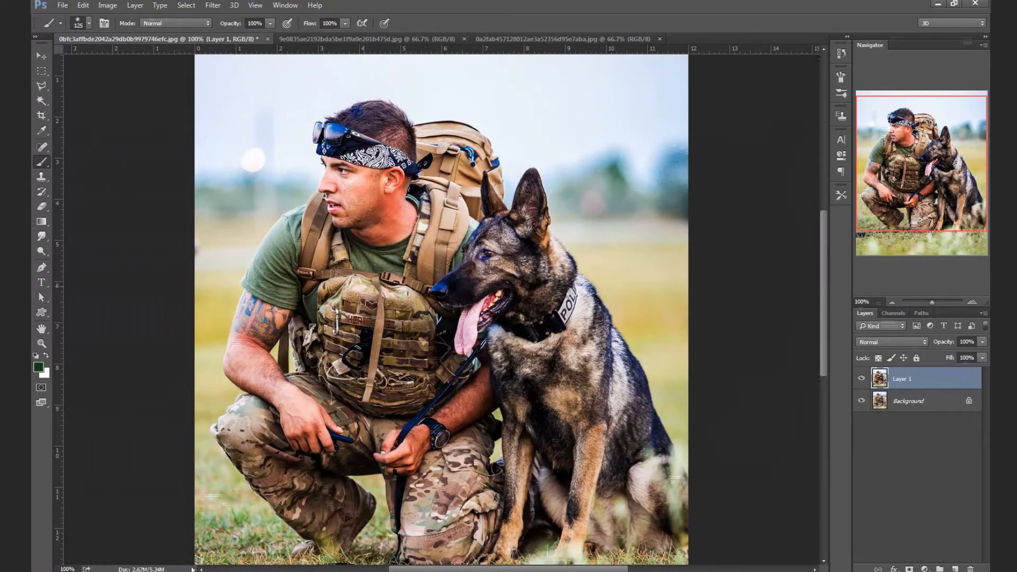
Sharpen Layer 1 with Unsharp Mask at a reduced amount, a radius of 0.8 pixels and a threshold of 0 levels.
left_click(212, 5)
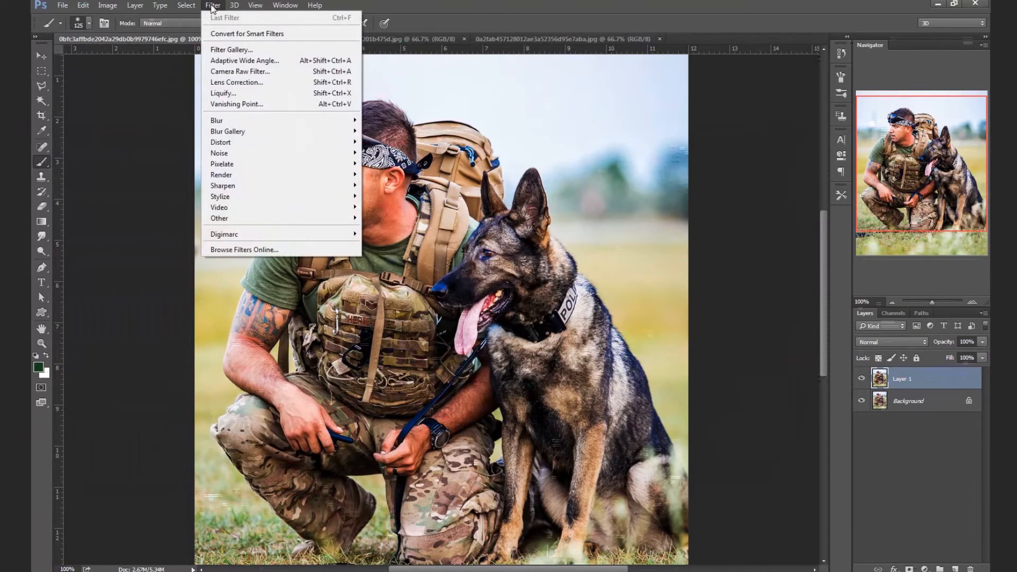
mouse_move(231, 186)
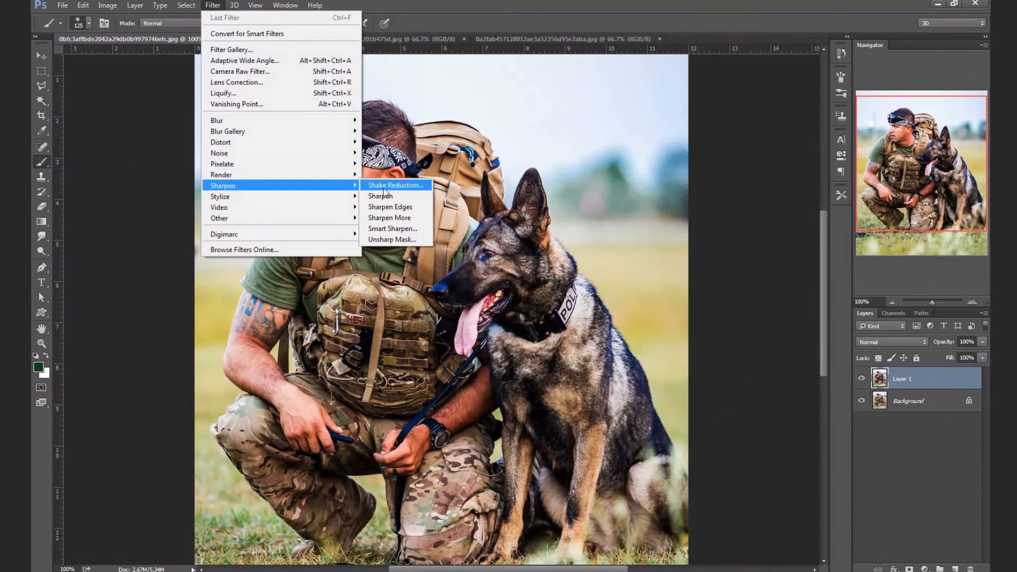
left_click(401, 240)
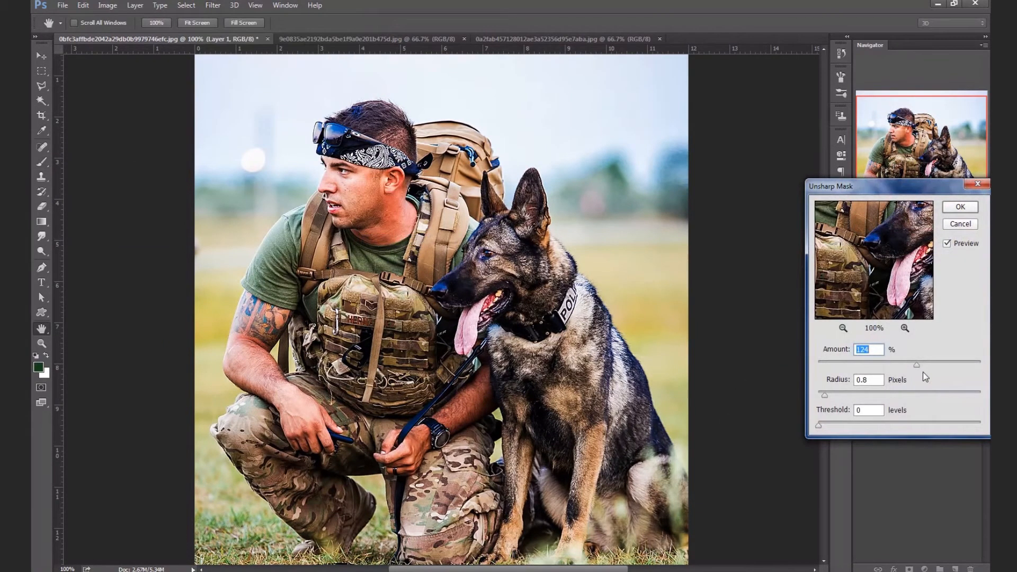
left_click_drag(914, 366, 876, 366)
left_click(954, 209)
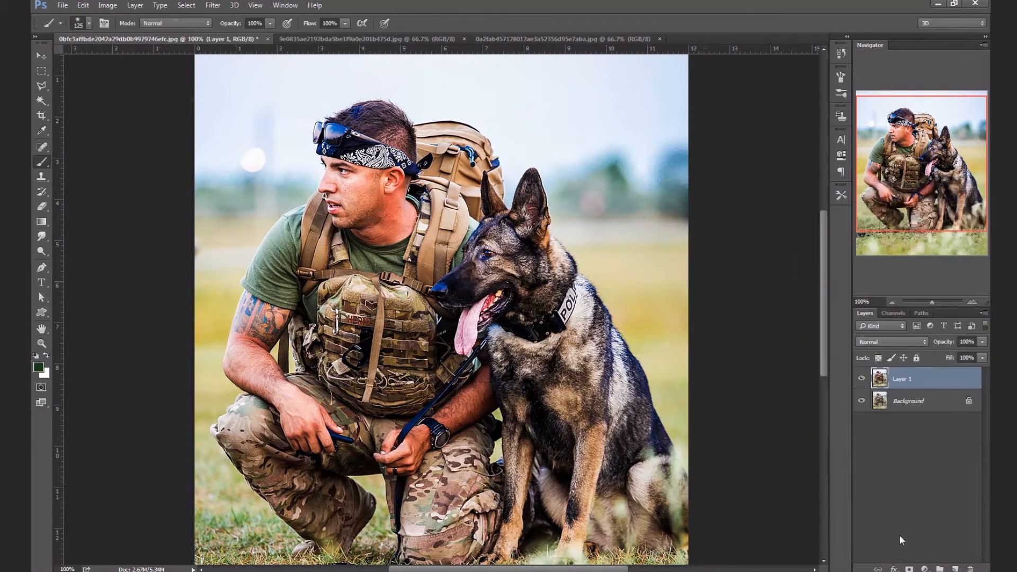